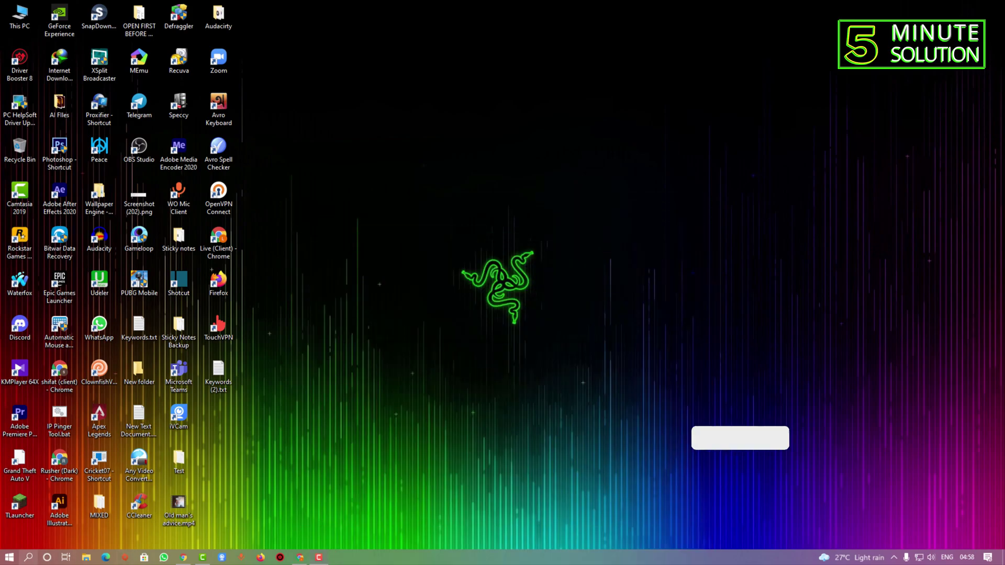
Launch Device Manager by searching 'devi' in Windows search.
{"action": "left_click", "coordinate": [29, 558]}
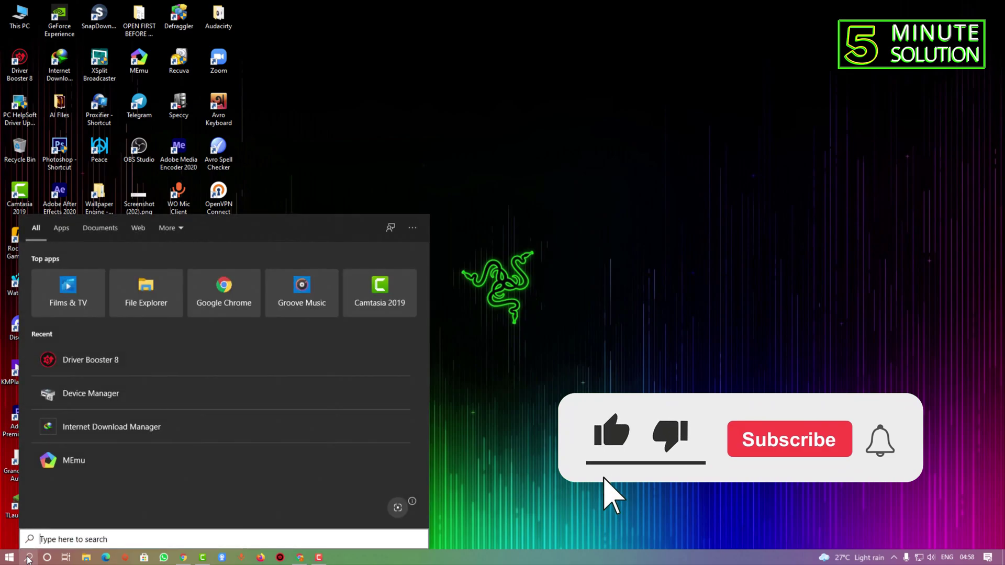
{"action": "type", "text": "devi"}
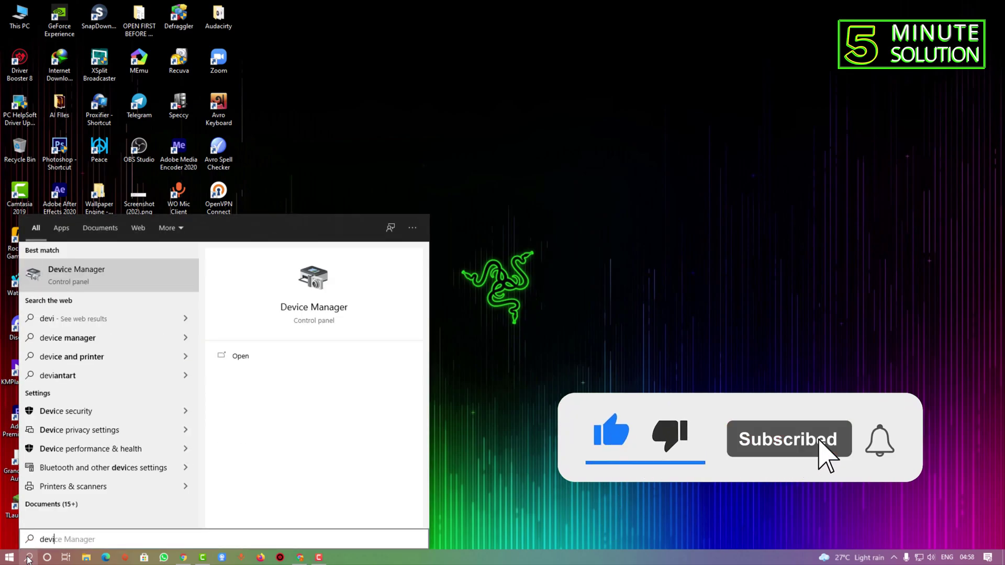
{"action": "key", "text": "Return"}
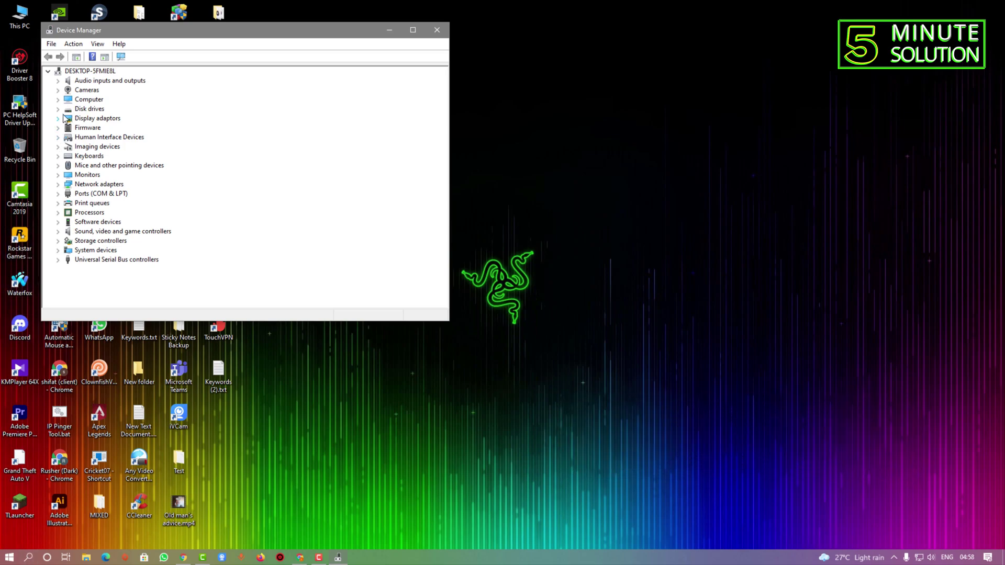
Expand Cameras to list EOS Webcam Utility and USB Camera, and bring up USB Camera's context menu.
{"action": "left_click", "coordinate": [87, 91]}
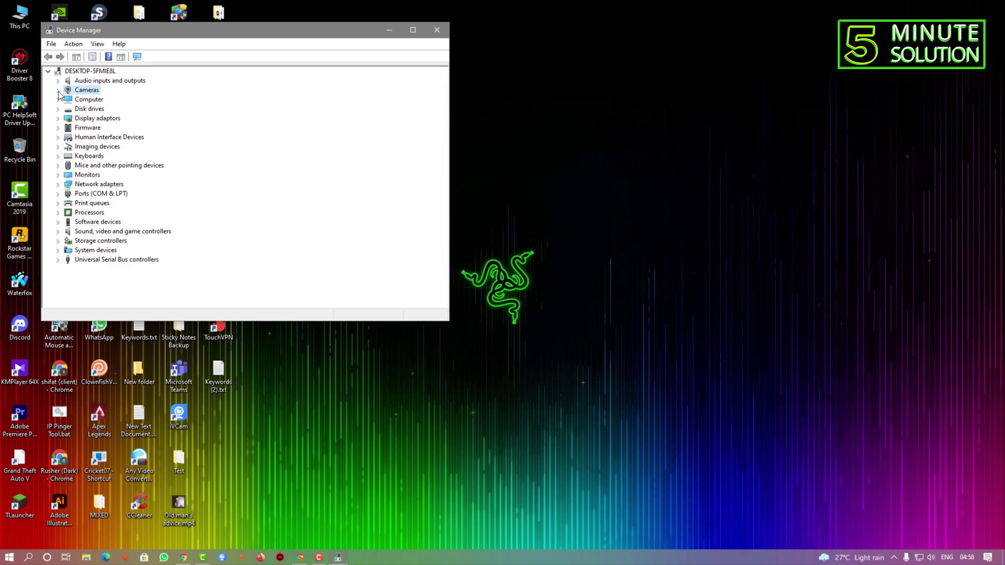
{"action": "left_click", "coordinate": [58, 90]}
{"action": "left_click", "coordinate": [97, 108]}
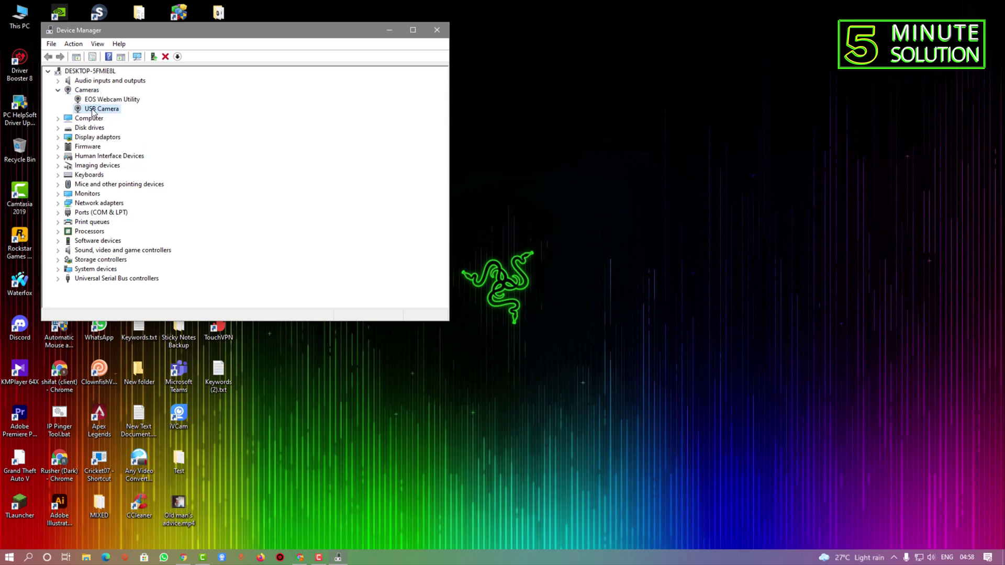
{"action": "right_click", "coordinate": [93, 112]}
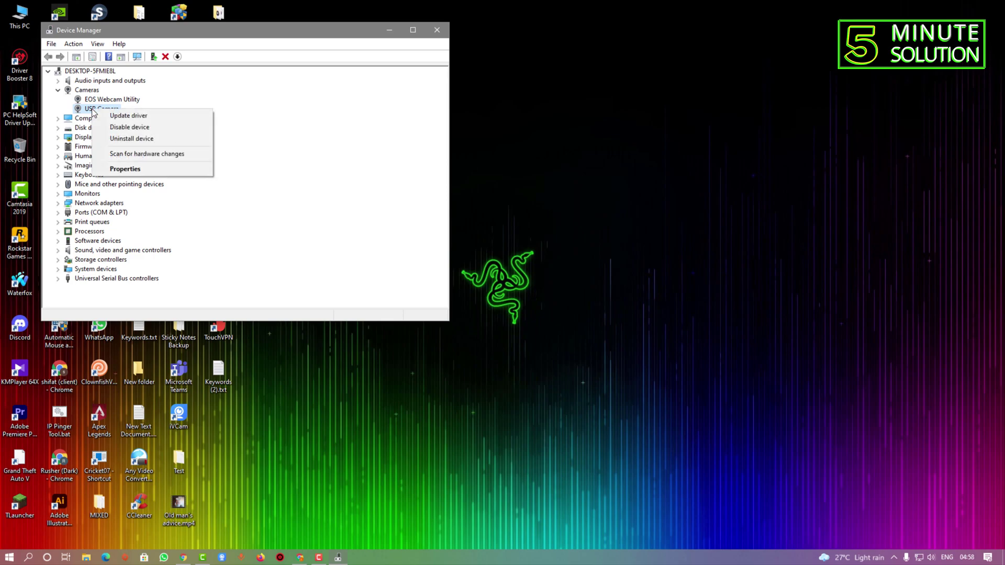
Open USB Camera's Properties and review its Driver and Details tabs.
{"action": "left_click", "coordinate": [125, 170]}
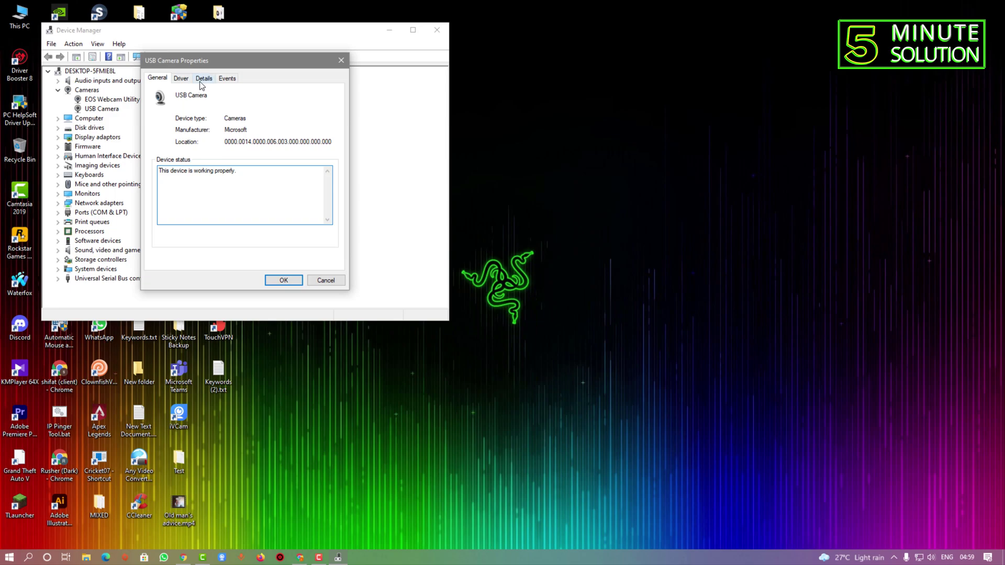
{"action": "left_click", "coordinate": [182, 78]}
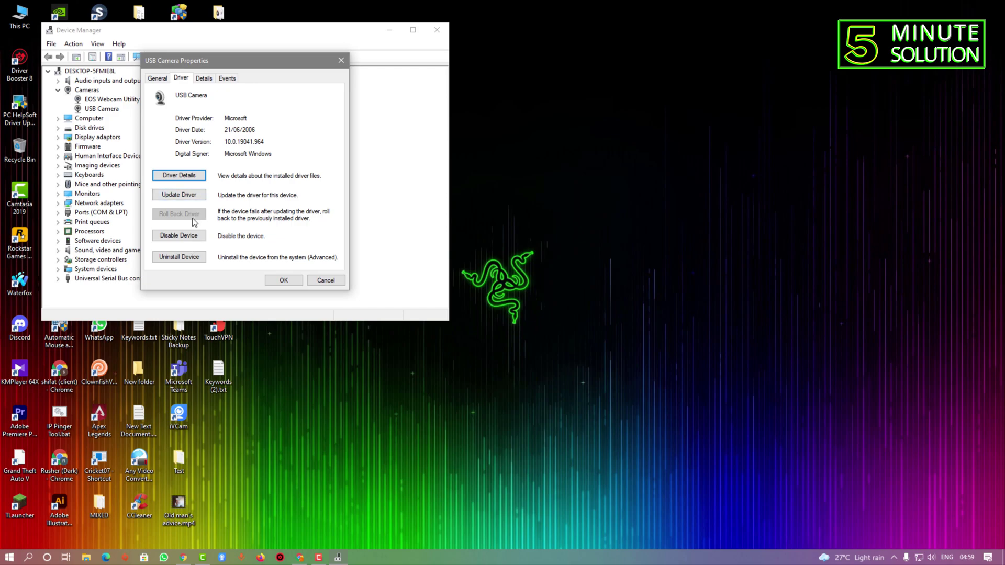
{"action": "left_click", "coordinate": [202, 79]}
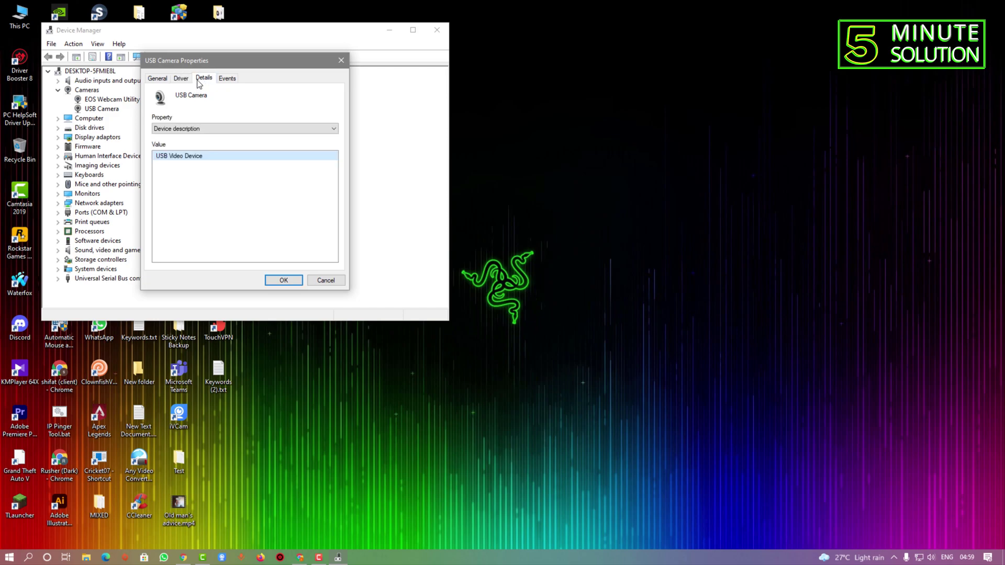
{"action": "left_click", "coordinate": [181, 79]}
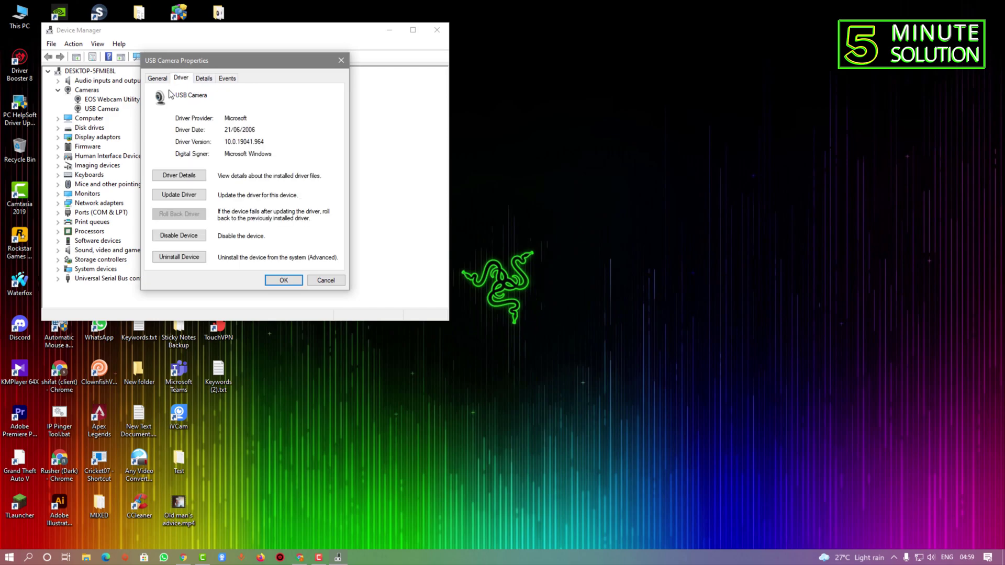
Run Update Driver's automatic search, which finds the best driver already installed, then close the wizard.
{"action": "left_click", "coordinate": [187, 195]}
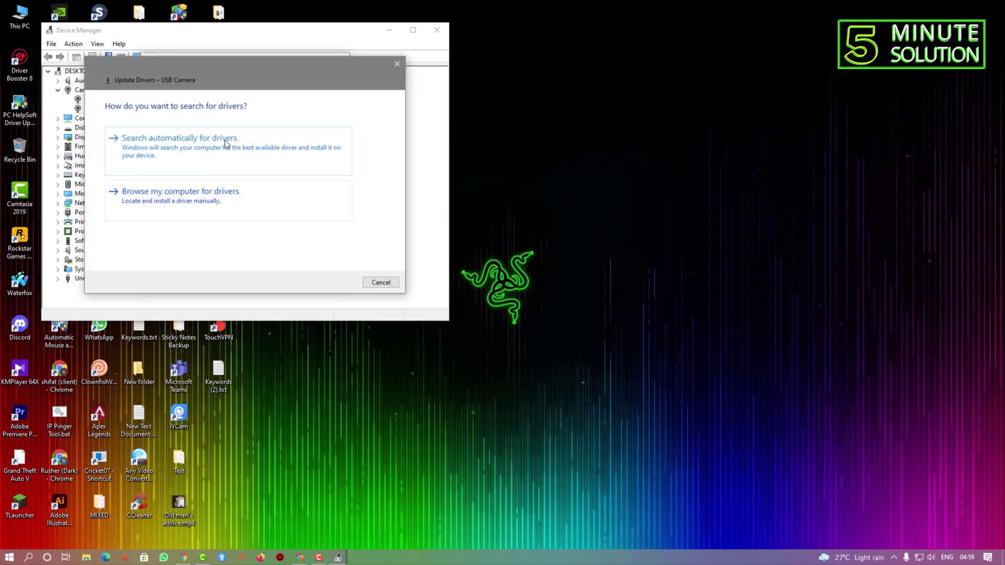
{"action": "left_click", "coordinate": [226, 141]}
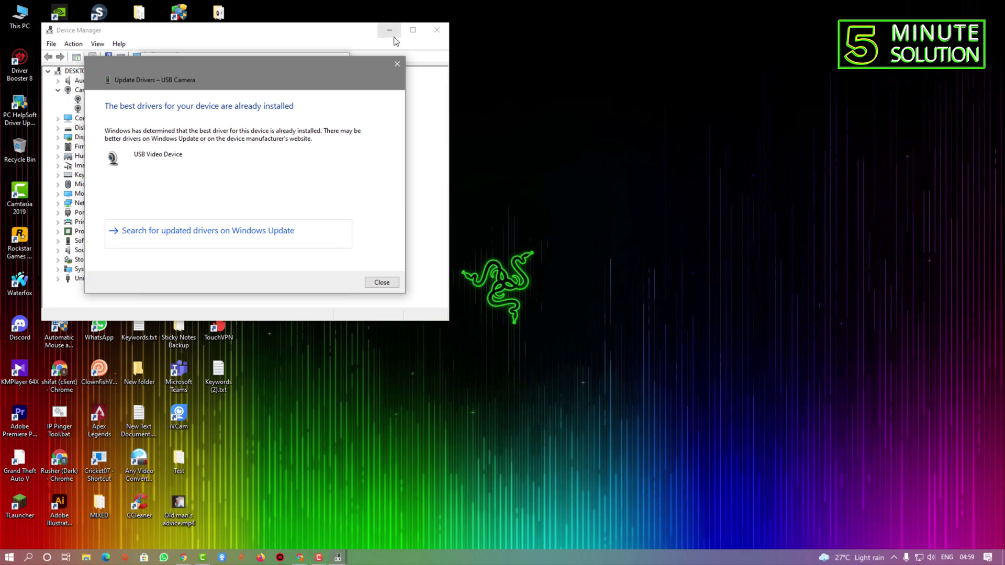
{"action": "left_click", "coordinate": [399, 61]}
Show Hardware IDs in the Details tab and copy USB\VID_0C45&PID_6367&REV_0100&MI_00.
{"action": "left_click", "coordinate": [205, 79]}
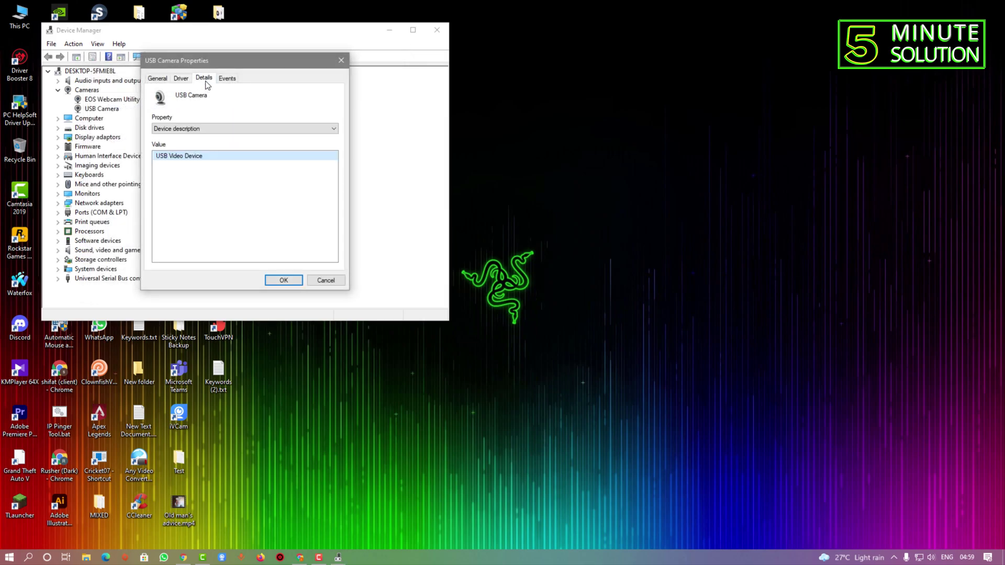
{"action": "left_click", "coordinate": [199, 130]}
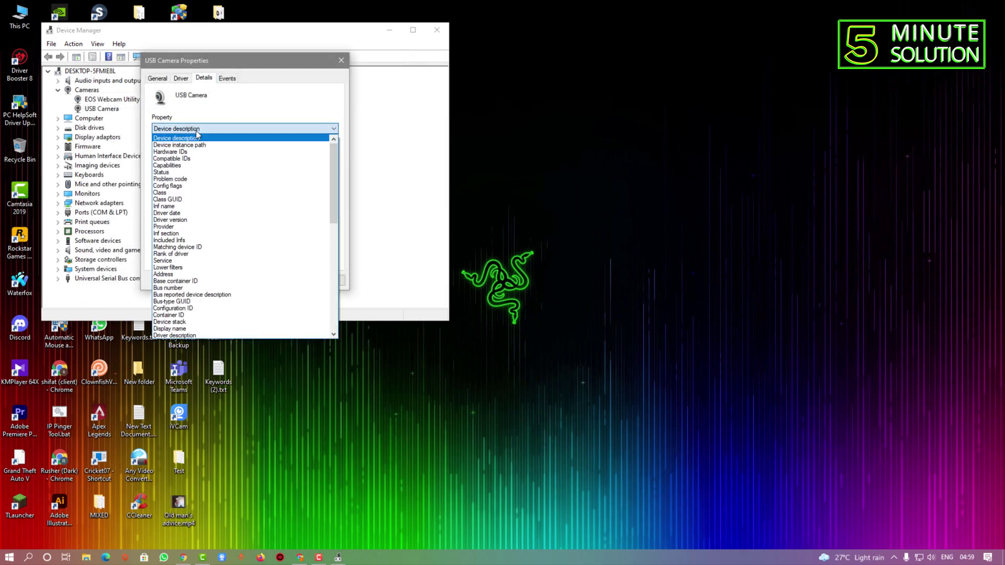
{"action": "left_click", "coordinate": [189, 130]}
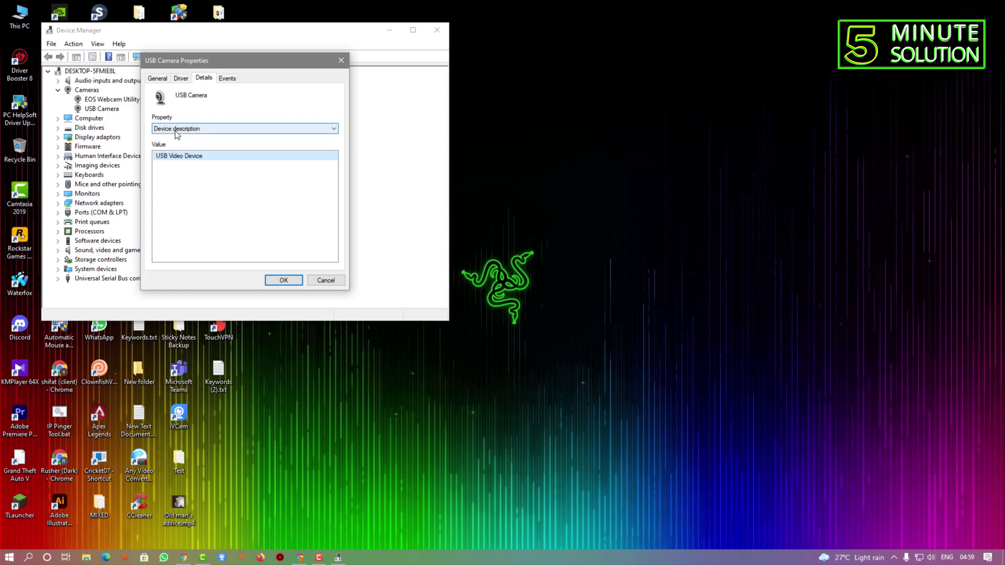
{"action": "left_click", "coordinate": [175, 130]}
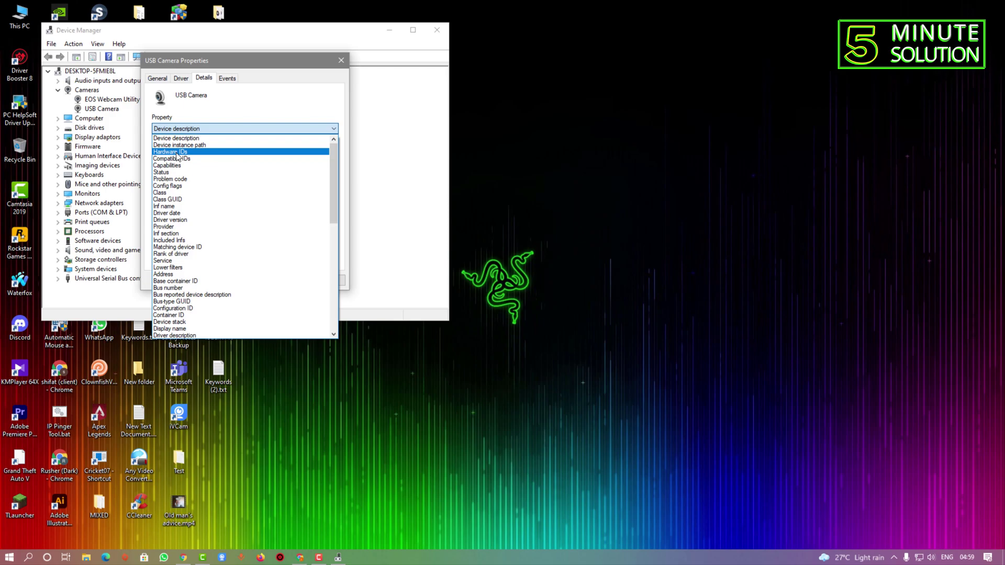
{"action": "left_click", "coordinate": [176, 152]}
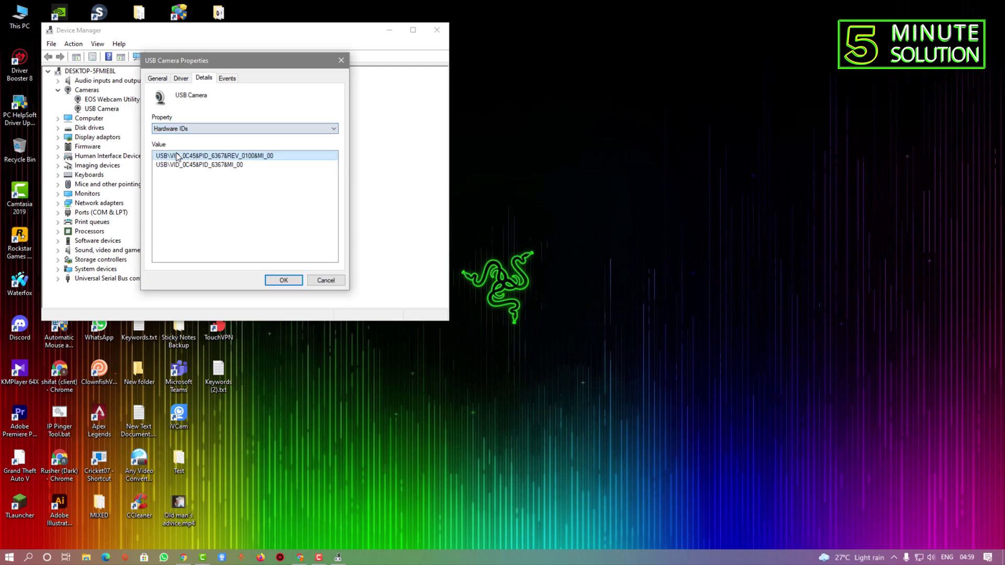
{"action": "right_click", "coordinate": [204, 159]}
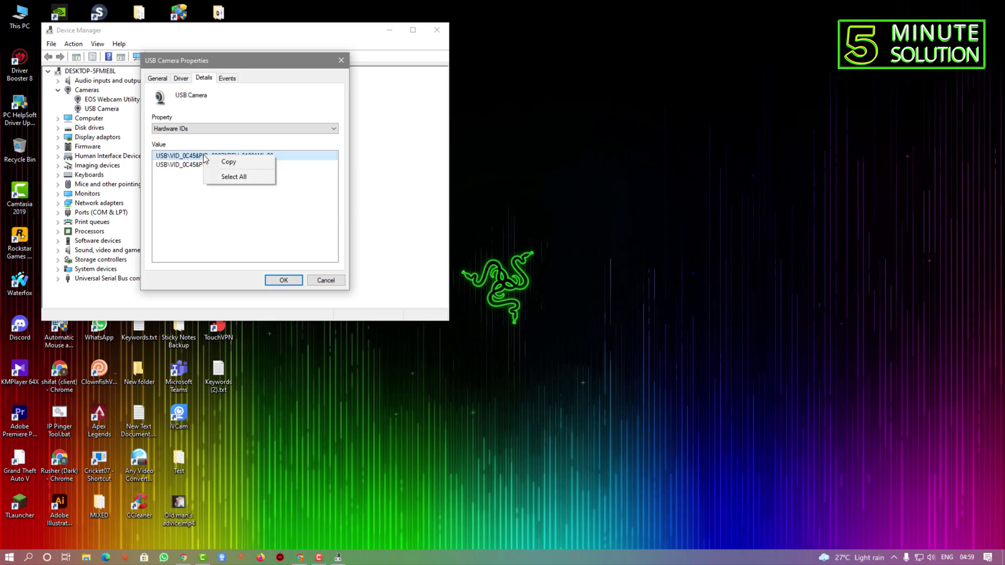
{"action": "left_click", "coordinate": [215, 165]}
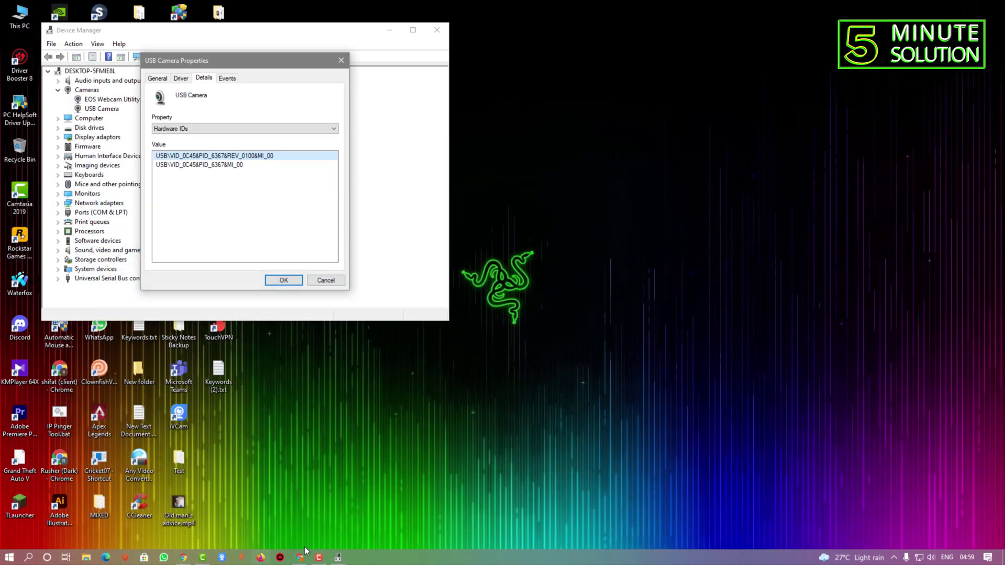
Open webcamtests.com in Chrome and go to its Webcam Drivers page.
{"action": "left_click", "coordinate": [300, 557]}
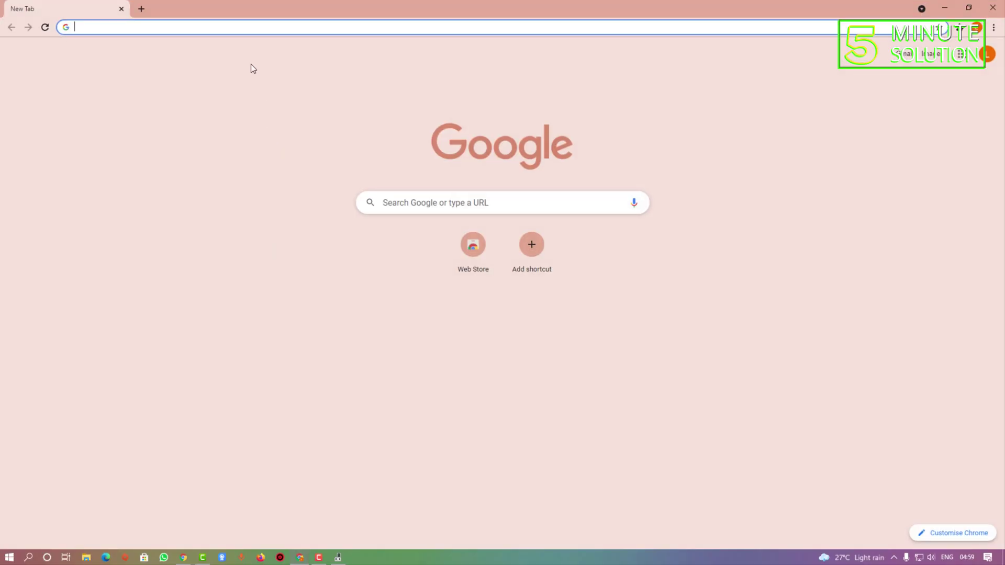
{"action": "type", "text": "web"}
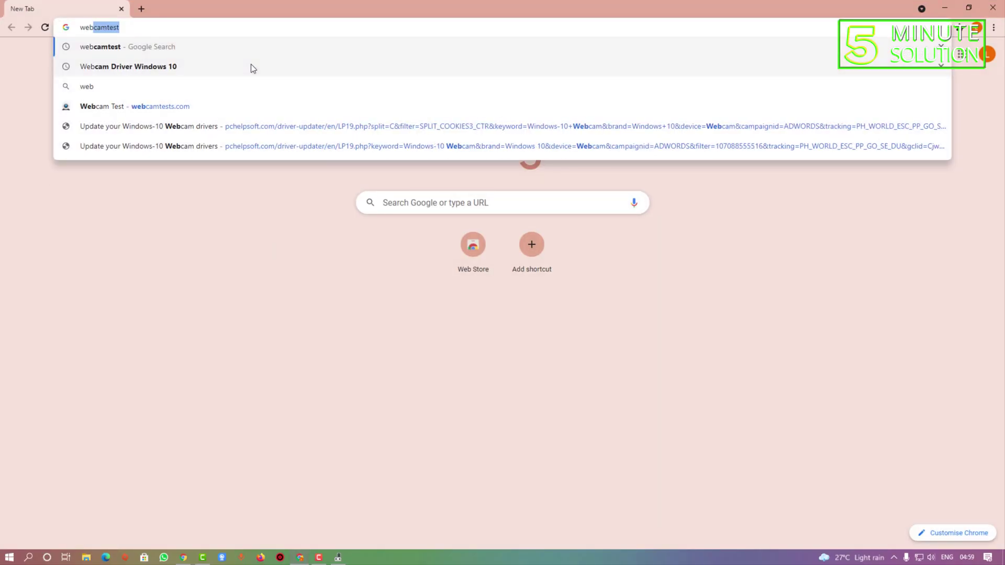
{"action": "left_click", "coordinate": [180, 104]}
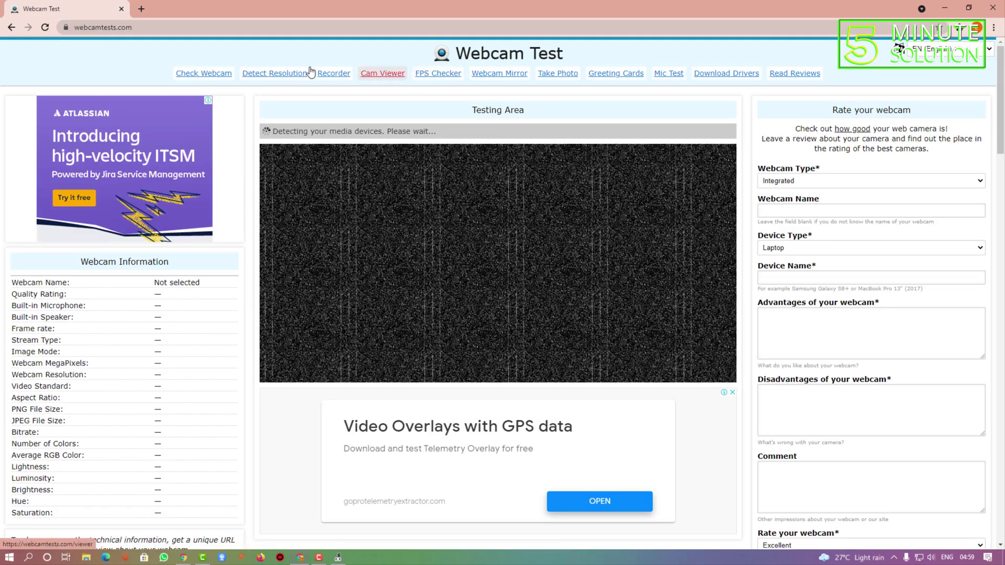
{"action": "left_click", "coordinate": [725, 79]}
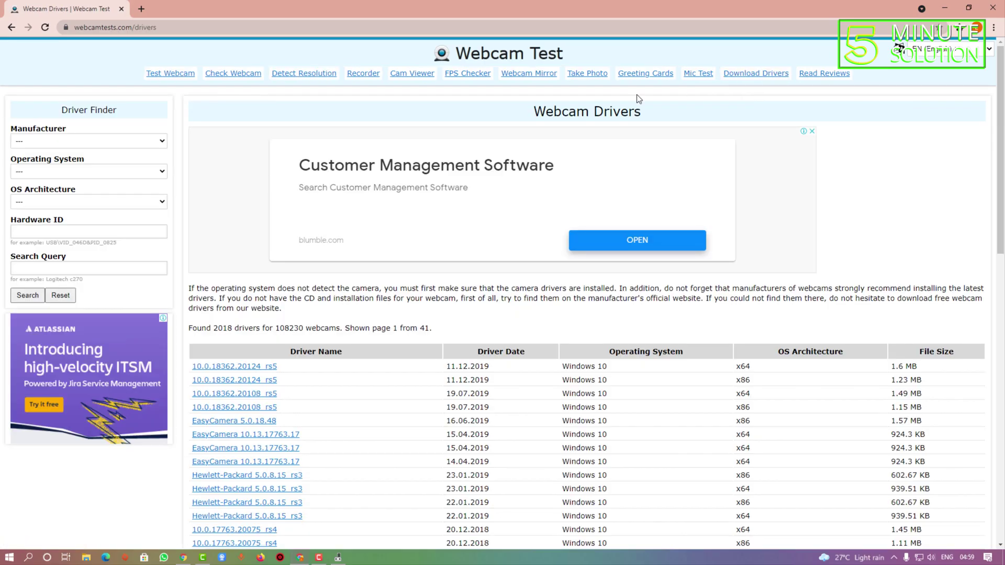
Paste the camera's copied hardware ID into the Hardware ID field.
{"action": "left_click", "coordinate": [29, 233]}
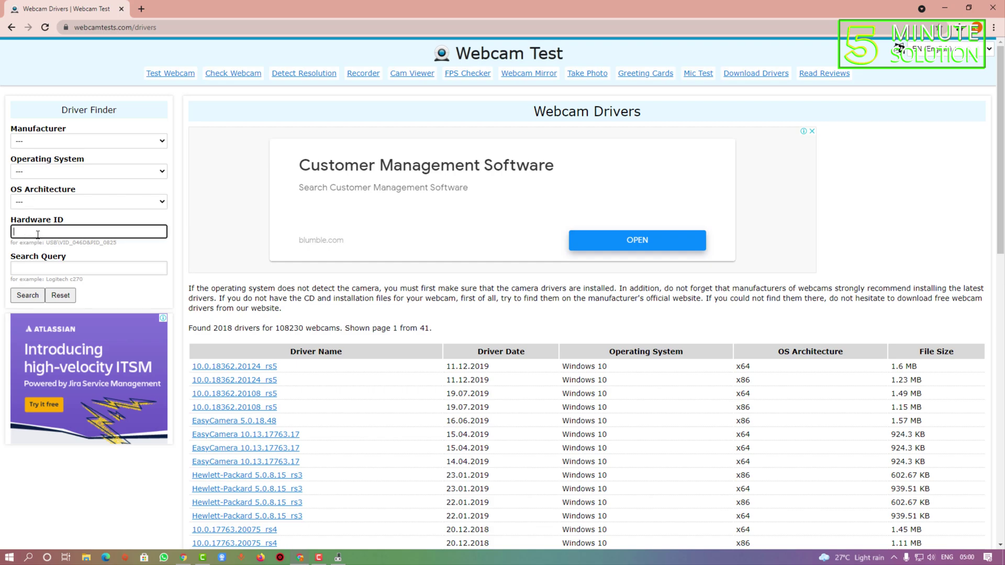
{"action": "right_click", "coordinate": [40, 233]}
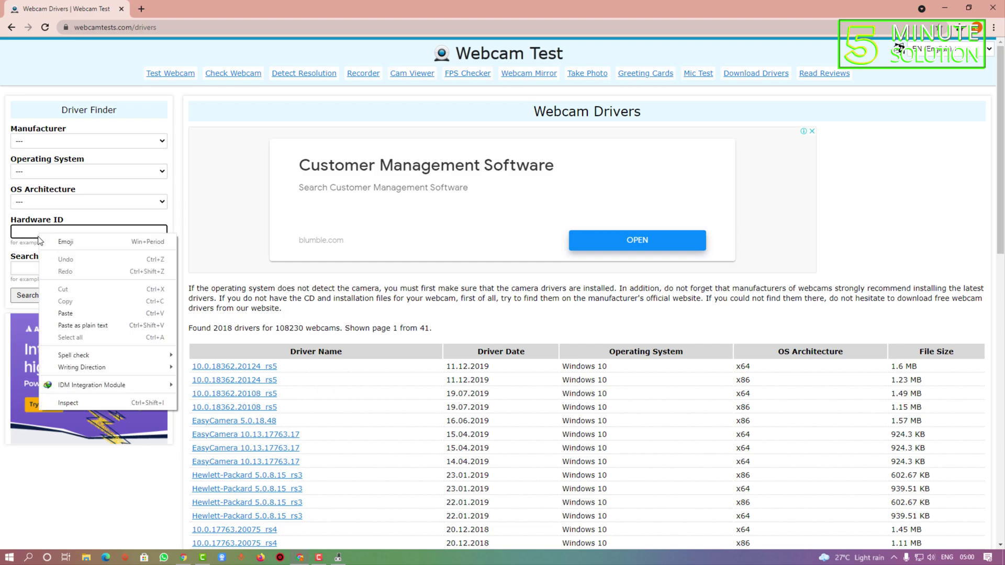
{"action": "left_click", "coordinate": [30, 233]}
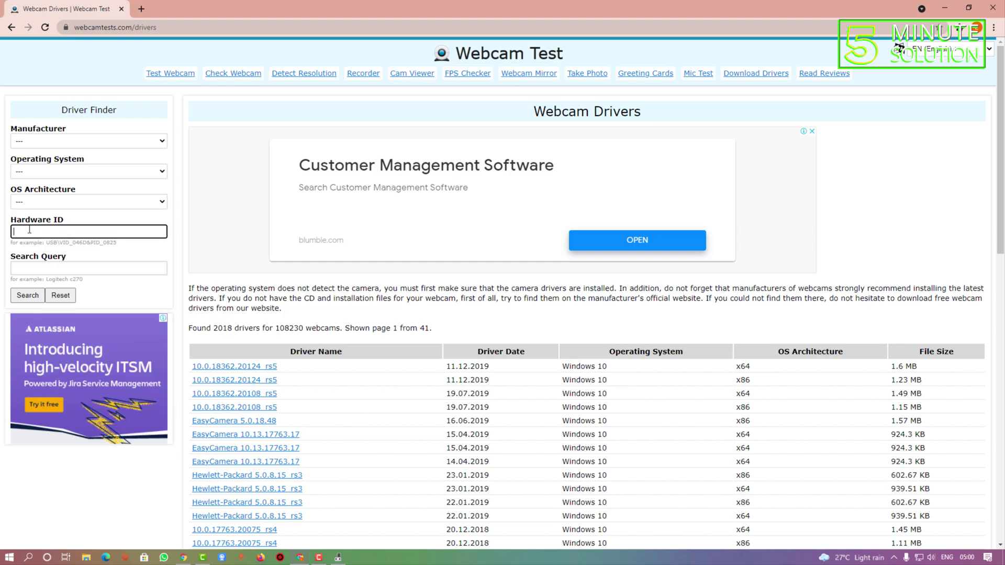
{"action": "right_click", "coordinate": [29, 230]}
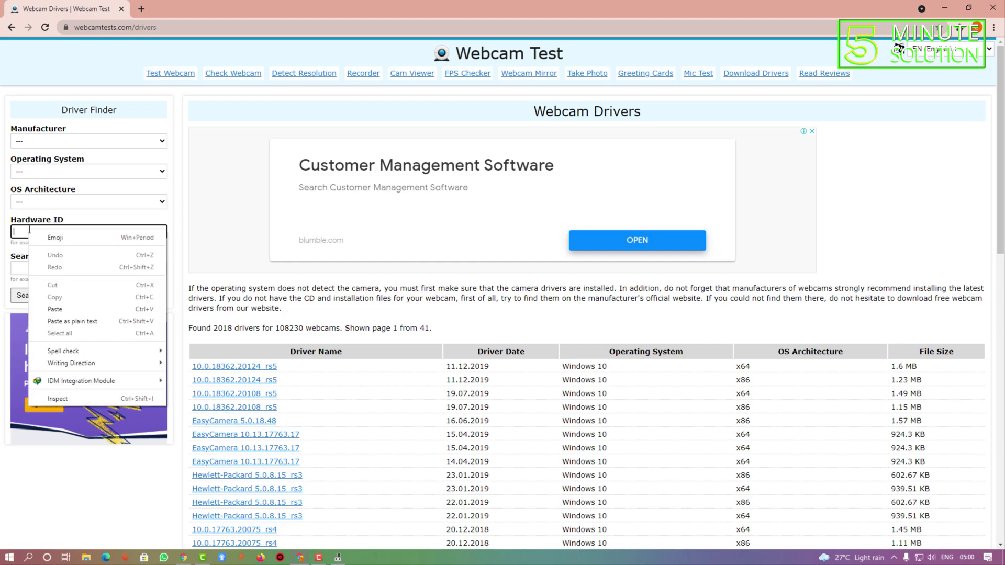
{"action": "left_click", "coordinate": [55, 309]}
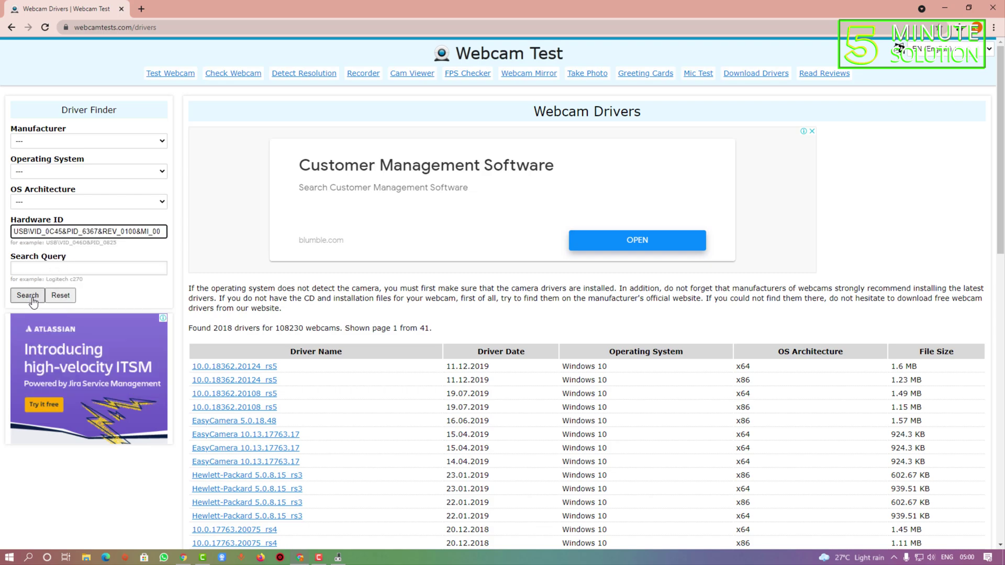
Copy the example ID USB\VID_046D&PID_0825 and paste it over the field's contents.
{"action": "scroll", "coordinate": [242, 318], "scroll_direction": "down", "scroll_amount": 2}
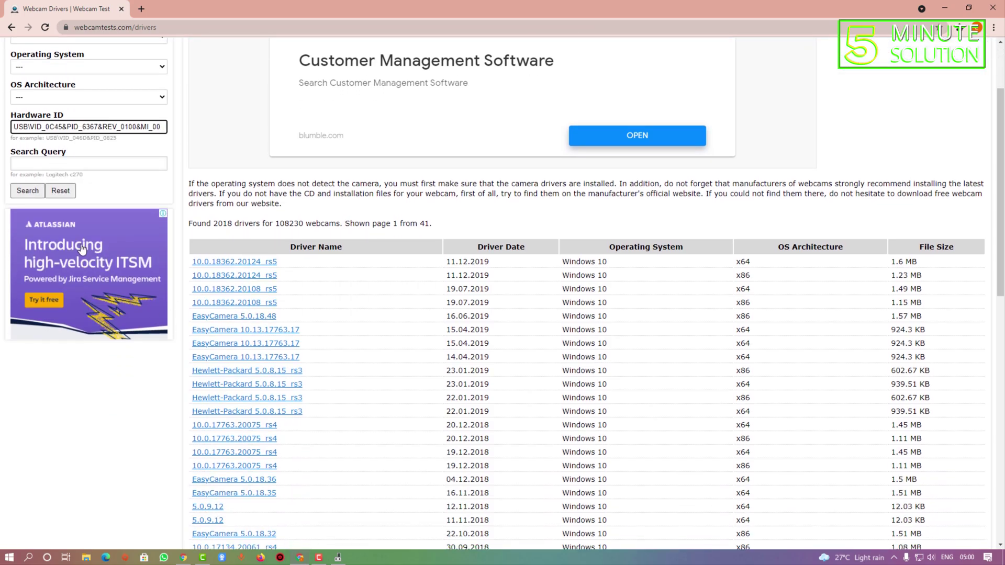
{"action": "left_click", "coordinate": [101, 153]}
{"action": "left_click_drag", "start_coordinate": [116, 140], "coordinate": [50, 141]}
{"action": "right_click", "coordinate": [50, 140]}
{"action": "left_click", "coordinate": [78, 155]}
{"action": "left_click", "coordinate": [49, 128]}
{"action": "key", "text": "ctrl+a"}
{"action": "key", "text": "ctrl+v"}
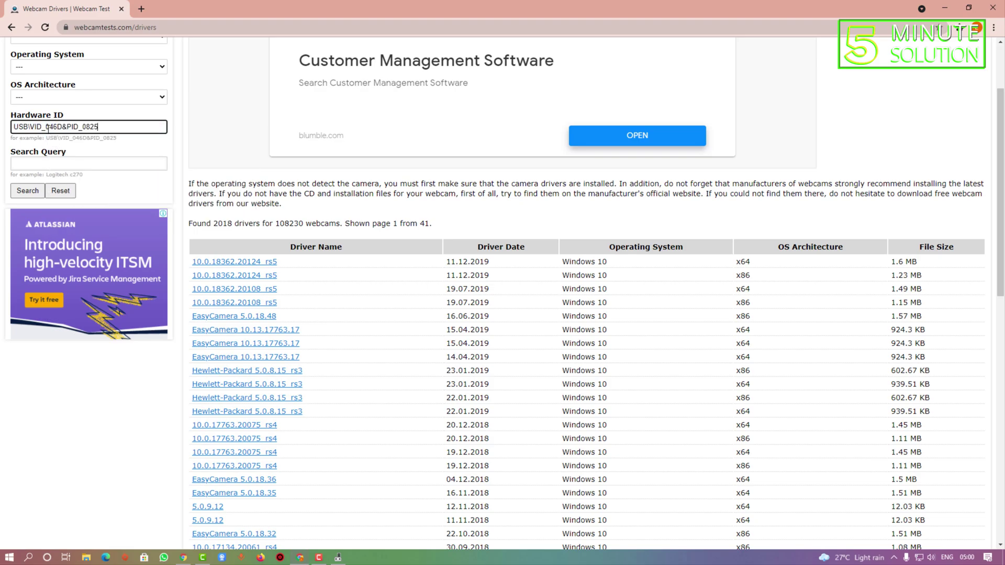
Search drivers for USB\VID_046D&PID_0825 and review the 12 driver results.
{"action": "left_click", "coordinate": [37, 192]}
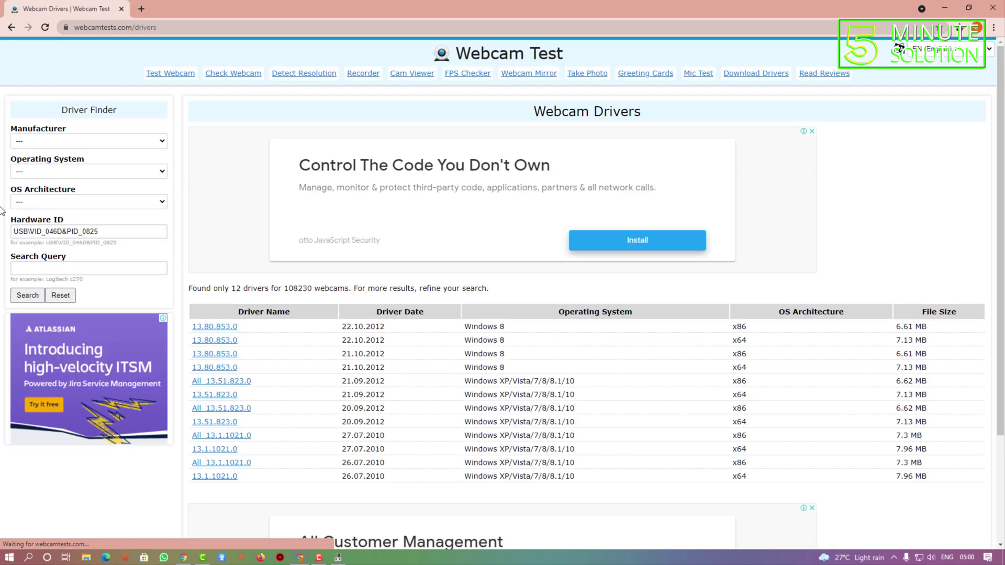
{"action": "left_click_drag", "start_coordinate": [107, 233], "coordinate": [3, 245]}
{"action": "left_click", "coordinate": [105, 233]}
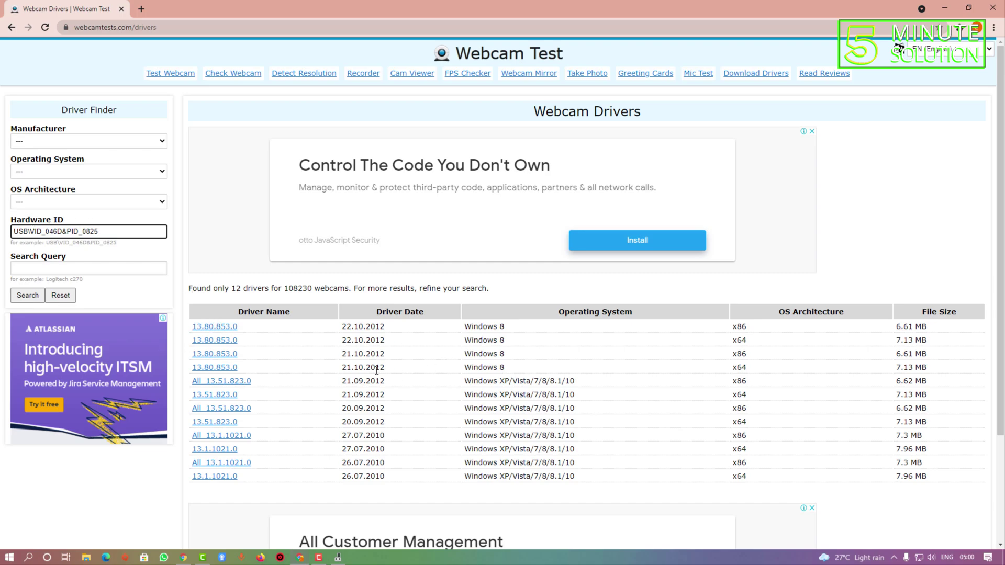
{"action": "scroll", "coordinate": [292, 399], "scroll_direction": "down", "scroll_amount": 2}
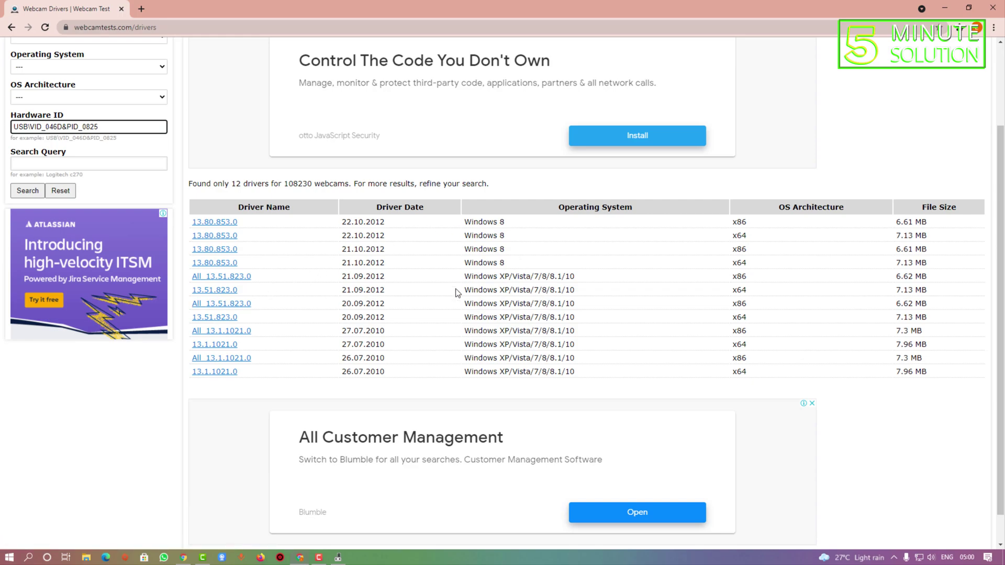
{"action": "mouse_move", "coordinate": [339, 223]}
{"action": "left_mouse_down"}
{"action": "mouse_move", "coordinate": [387, 225]}
{"action": "mouse_move", "coordinate": [328, 241]}
{"action": "mouse_move", "coordinate": [347, 240]}
{"action": "left_mouse_up"}
{"action": "left_click", "coordinate": [363, 245]}
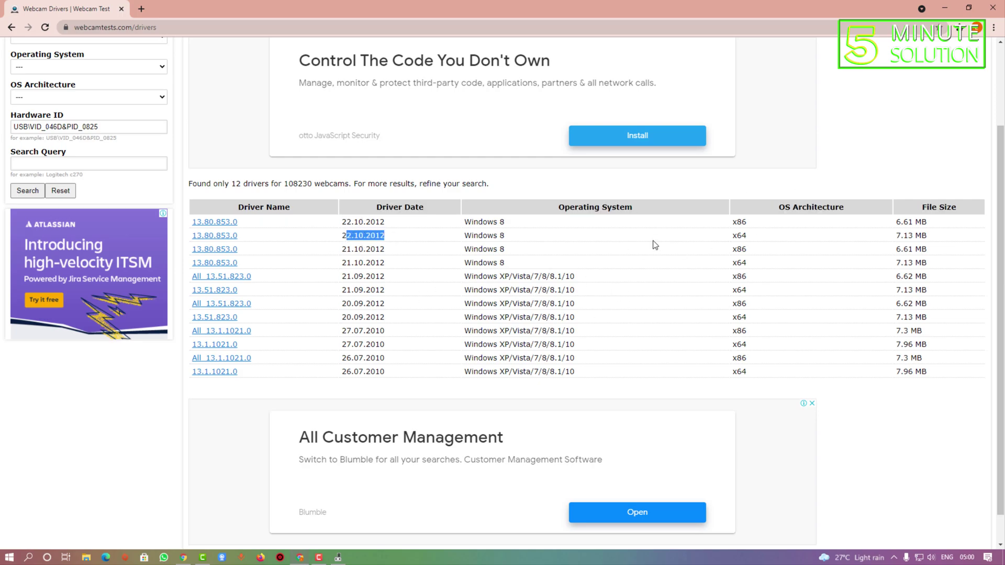
View the Logitech 13.80.853.0 driver page, then go back with Alt+Left.
{"action": "scroll", "coordinate": [315, 277], "scroll_direction": "up", "scroll_amount": 2}
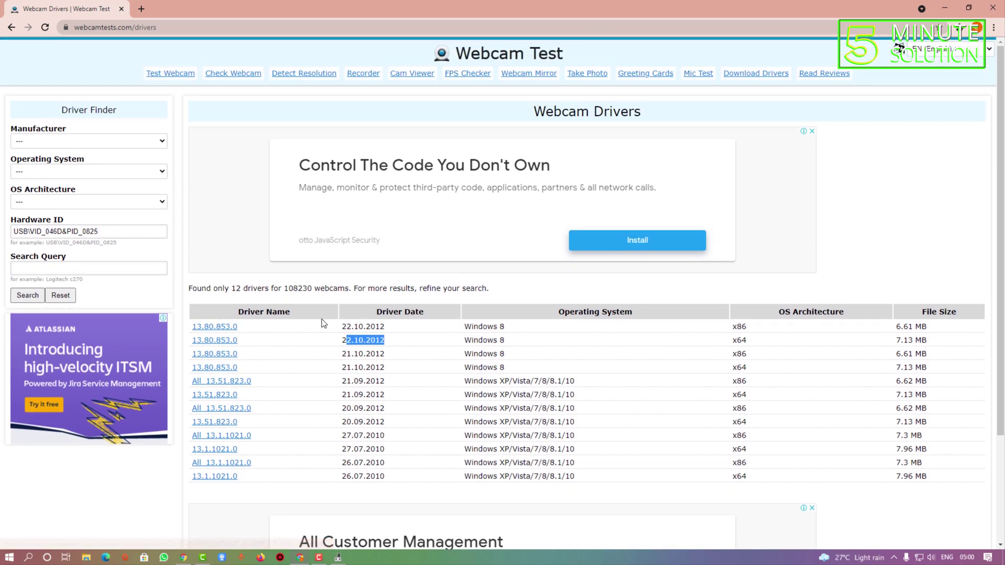
{"action": "left_click", "coordinate": [217, 328]}
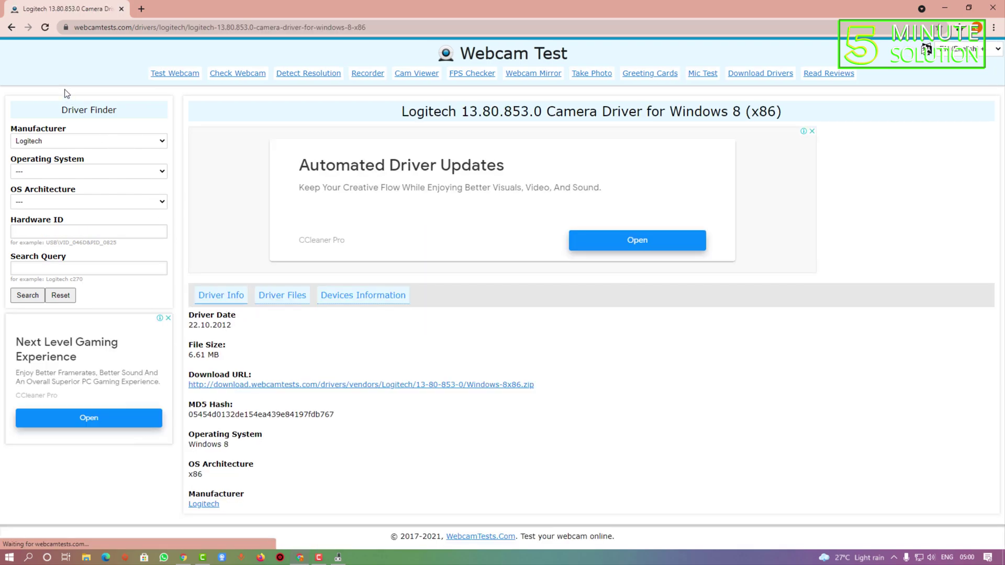
{"action": "key", "text": "alt+Left"}
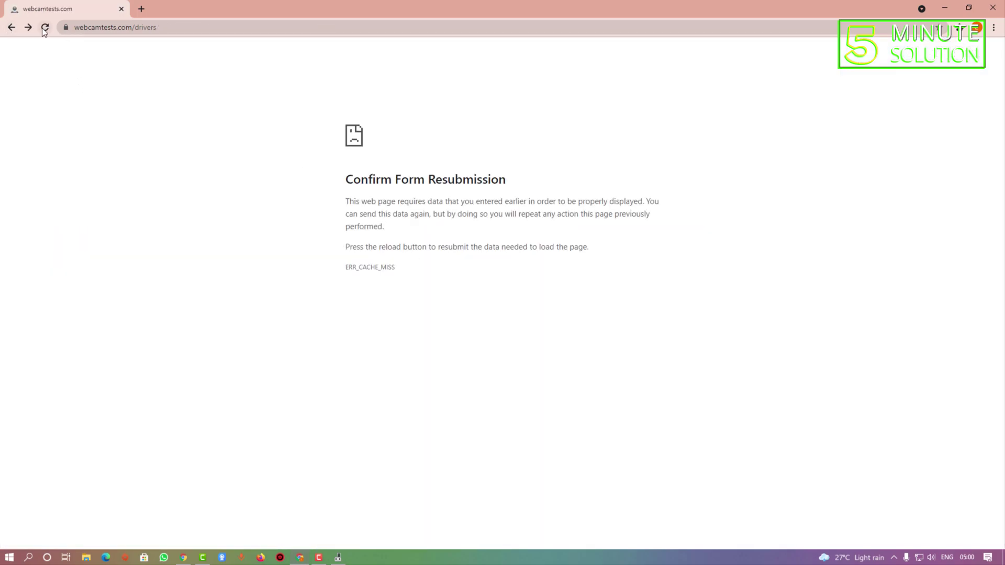
Resubmit the form to restore the 12-driver list and check the last row's OS and date.
{"action": "left_click", "coordinate": [45, 29]}
{"action": "left_click", "coordinate": [542, 106]}
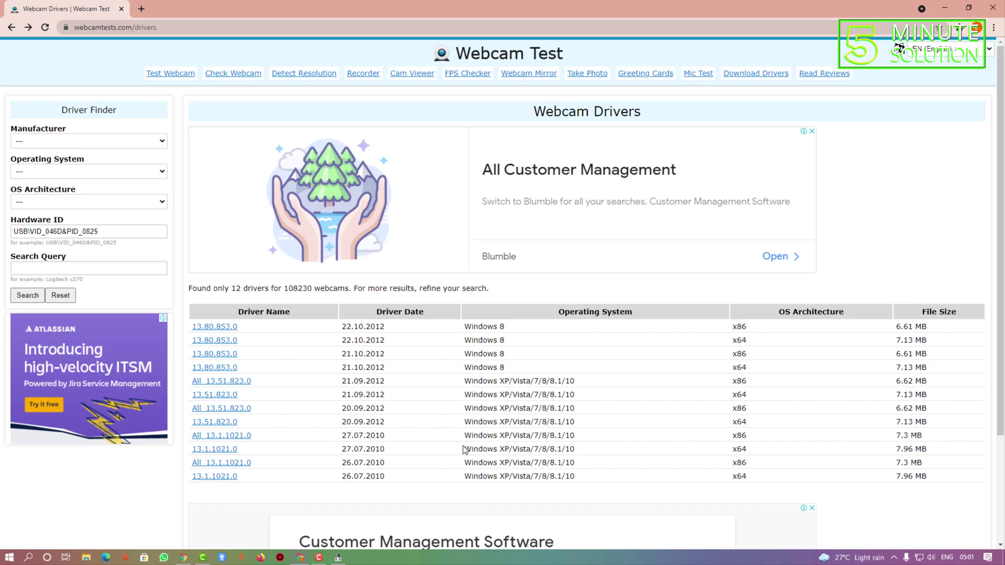
{"action": "mouse_move", "coordinate": [464, 478]}
{"action": "left_mouse_down"}
{"action": "mouse_move", "coordinate": [566, 479]}
{"action": "mouse_move", "coordinate": [475, 479]}
{"action": "left_mouse_up"}
{"action": "left_click", "coordinate": [389, 480]}
{"action": "left_click_drag", "start_coordinate": [389, 480], "coordinate": [346, 479]}
{"action": "left_click", "coordinate": [378, 394]}
Examine the 21.09.2012 Driver Date of the 13.51.823.0 driver.
{"action": "left_click_drag", "start_coordinate": [389, 384], "coordinate": [326, 388]}
{"action": "left_click", "coordinate": [404, 385]}
{"action": "left_click_drag", "start_coordinate": [404, 385], "coordinate": [338, 386]}
{"action": "left_click", "coordinate": [330, 387]}
{"action": "left_click", "coordinate": [369, 385]}
{"action": "left_click_drag", "start_coordinate": [384, 383], "coordinate": [346, 384]}
{"action": "left_click", "coordinate": [345, 384]}
Confirm the 13.51.823.0 build supports Windows XP/Vista/7/8/8.1/10 and comes in x86 and x64.
{"action": "left_click_drag", "start_coordinate": [577, 383], "coordinate": [498, 382]}
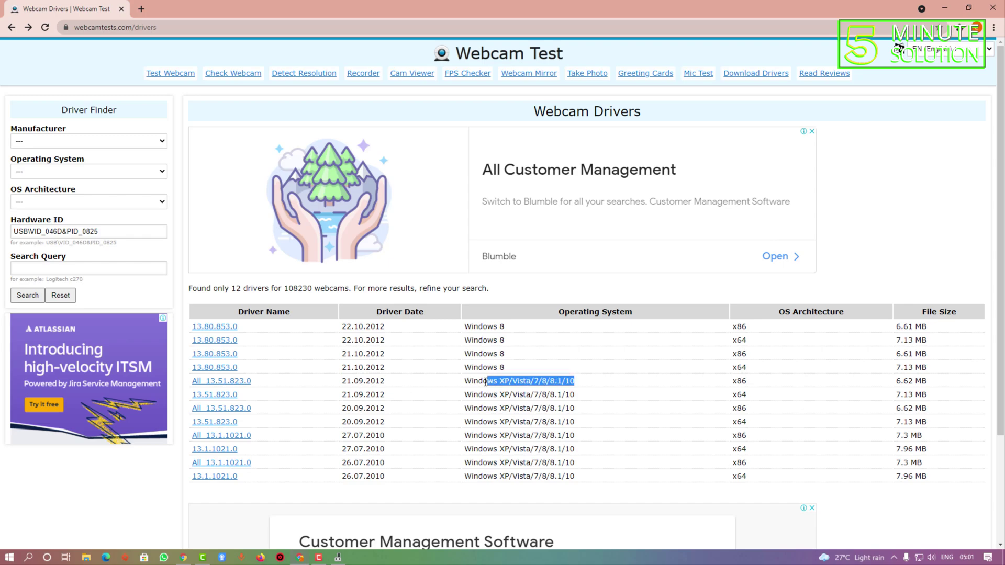
{"action": "left_click", "coordinate": [747, 391]}
{"action": "double_click", "coordinate": [735, 385]}
{"action": "left_click", "coordinate": [736, 394]}
{"action": "left_click_drag", "start_coordinate": [747, 395], "coordinate": [733, 397]}
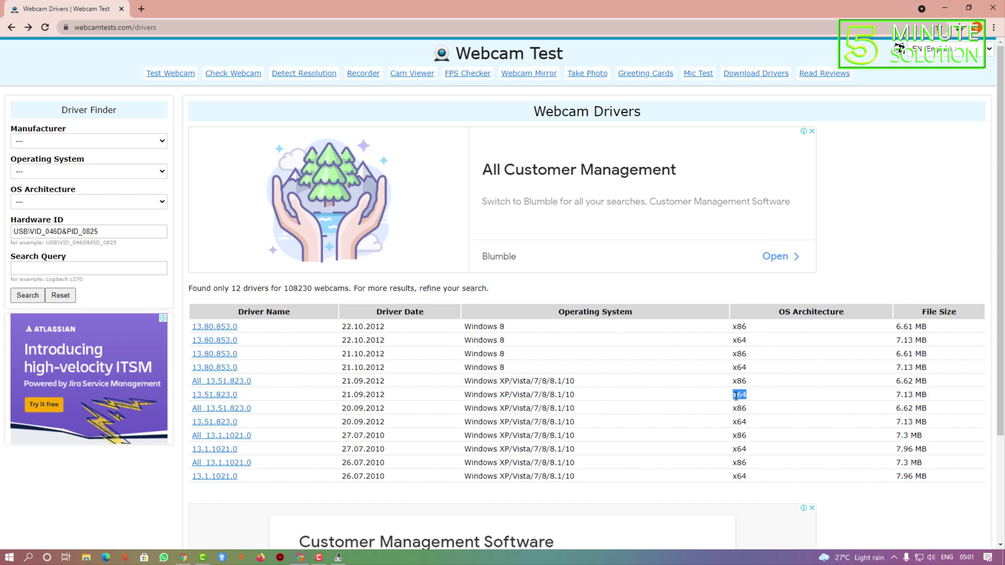
{"action": "left_click", "coordinate": [749, 400]}
Open the 13.51.823.0 (x64) driver page and download Windows-x64.zip to F:\ via IDM.
{"action": "left_click", "coordinate": [224, 400]}
{"action": "right_click", "coordinate": [290, 400]}
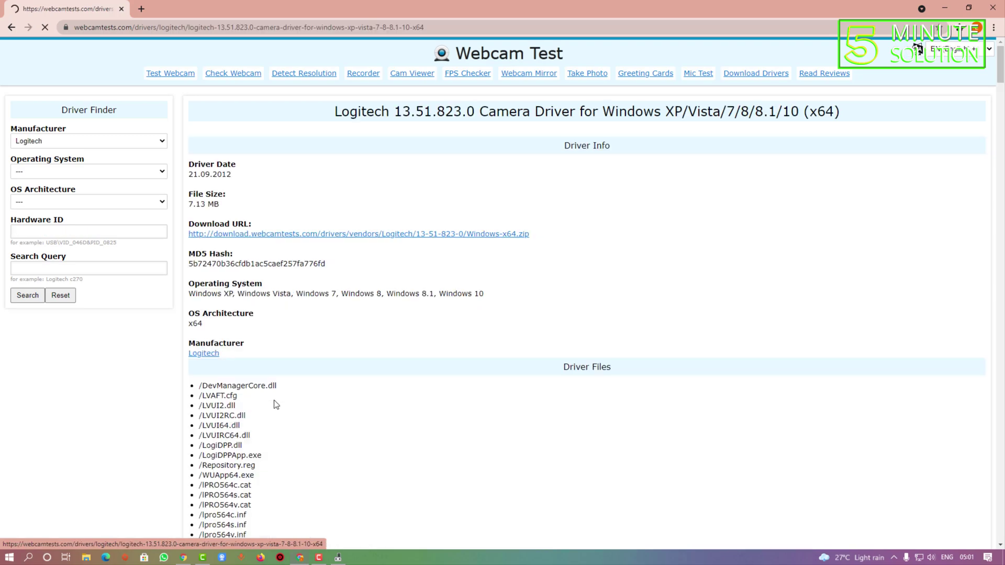
{"action": "left_click", "coordinate": [206, 376]}
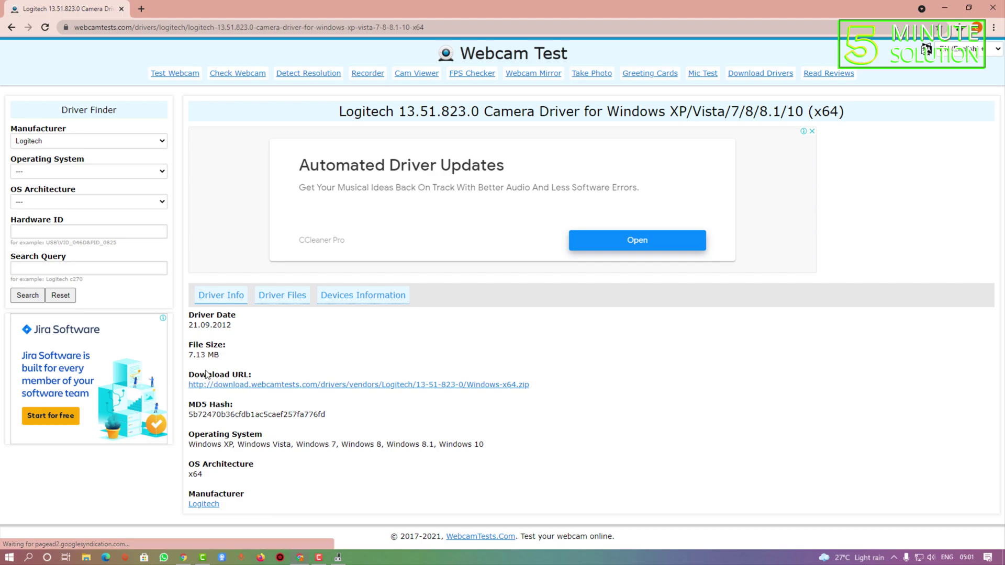
{"action": "left_click", "coordinate": [268, 386]}
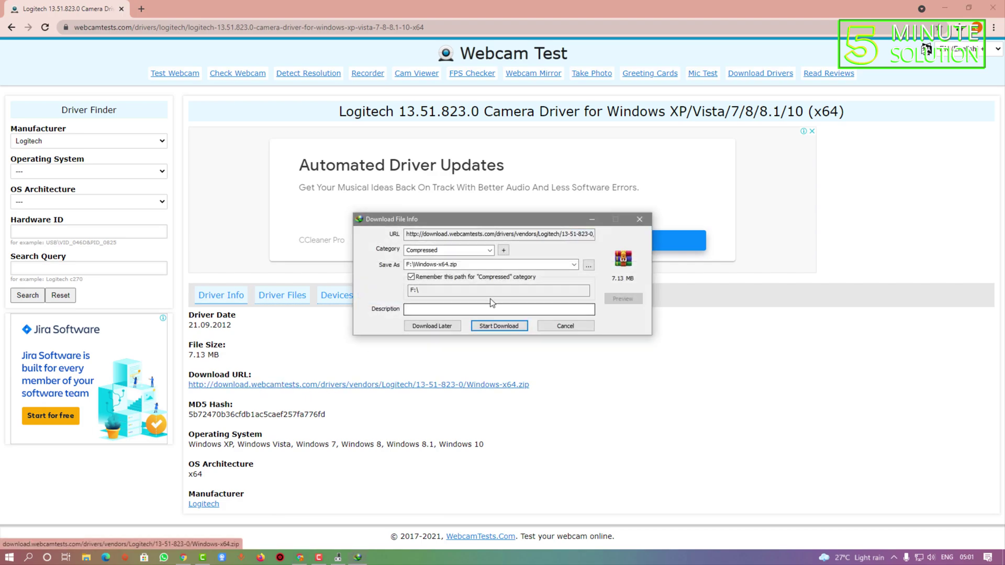
{"action": "left_click", "coordinate": [491, 325]}
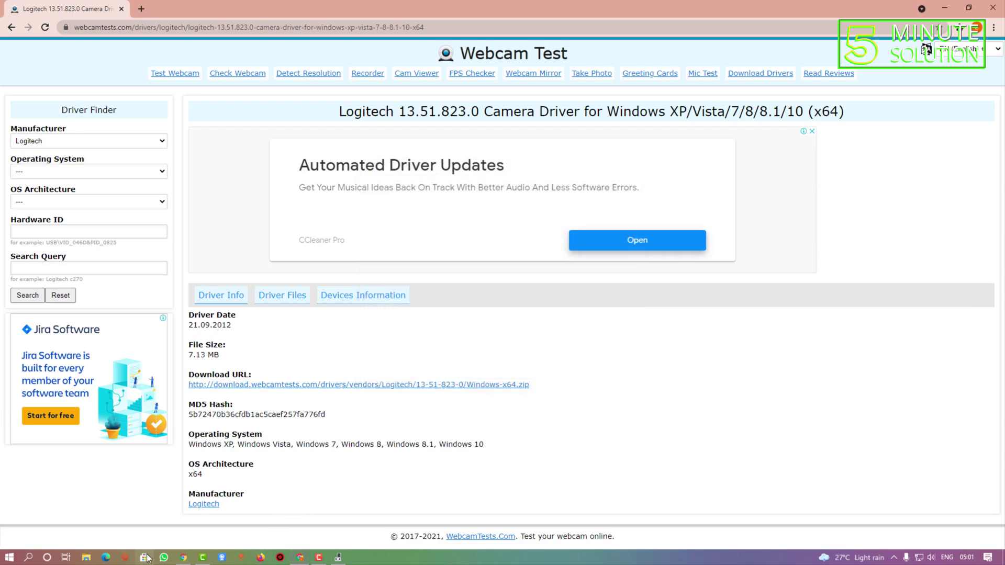
Open USB Camera's Update driver, choose Browse my computer for drivers, then cancel.
{"action": "left_click", "coordinate": [338, 557]}
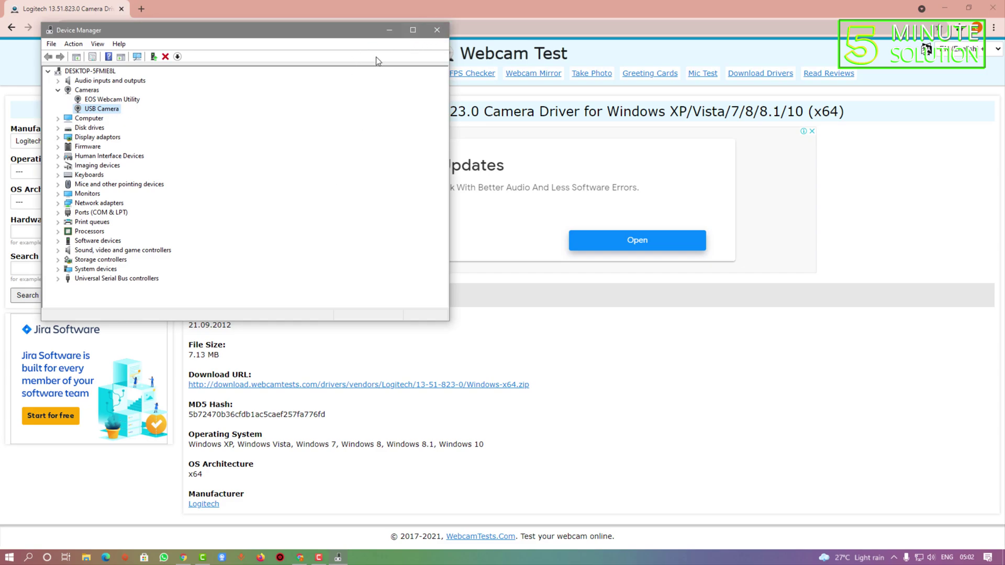
{"action": "right_click", "coordinate": [89, 109]}
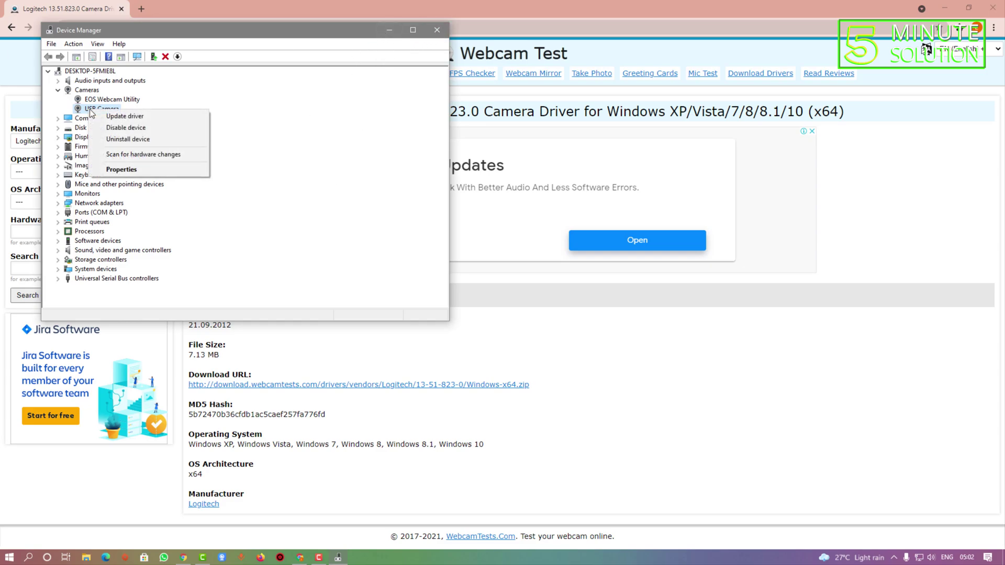
{"action": "left_click", "coordinate": [126, 116]}
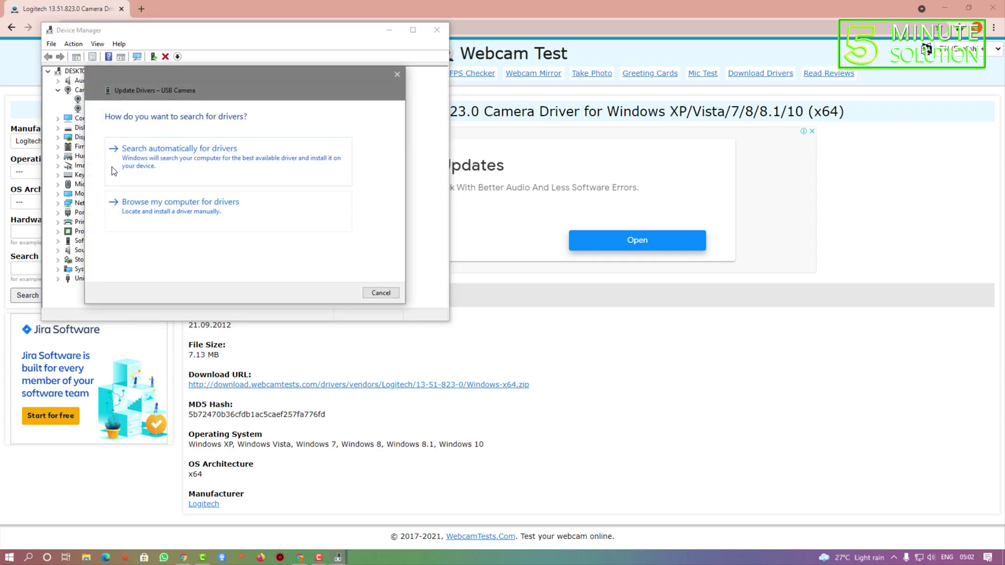
{"action": "left_click", "coordinate": [197, 204]}
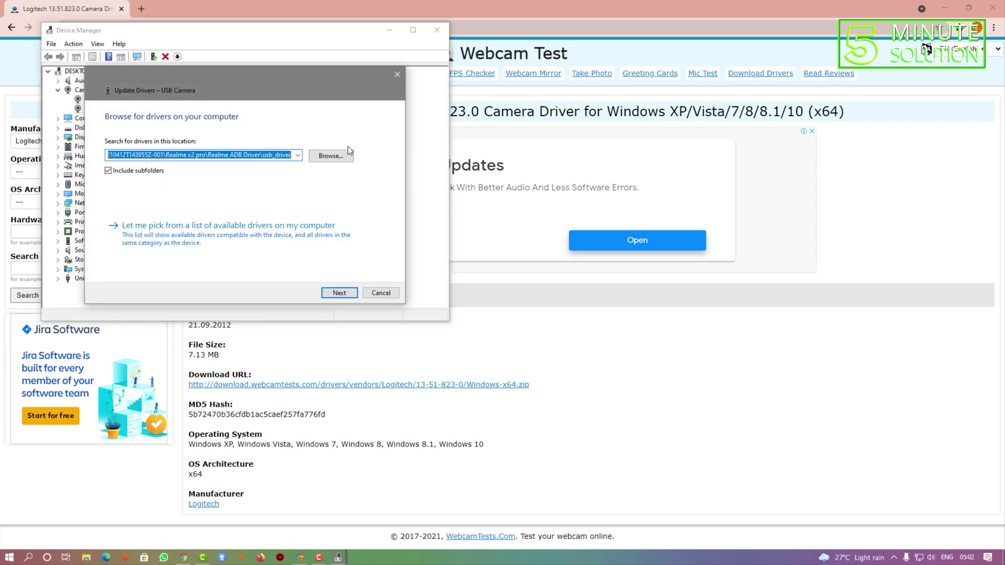
{"action": "left_click", "coordinate": [378, 293]}
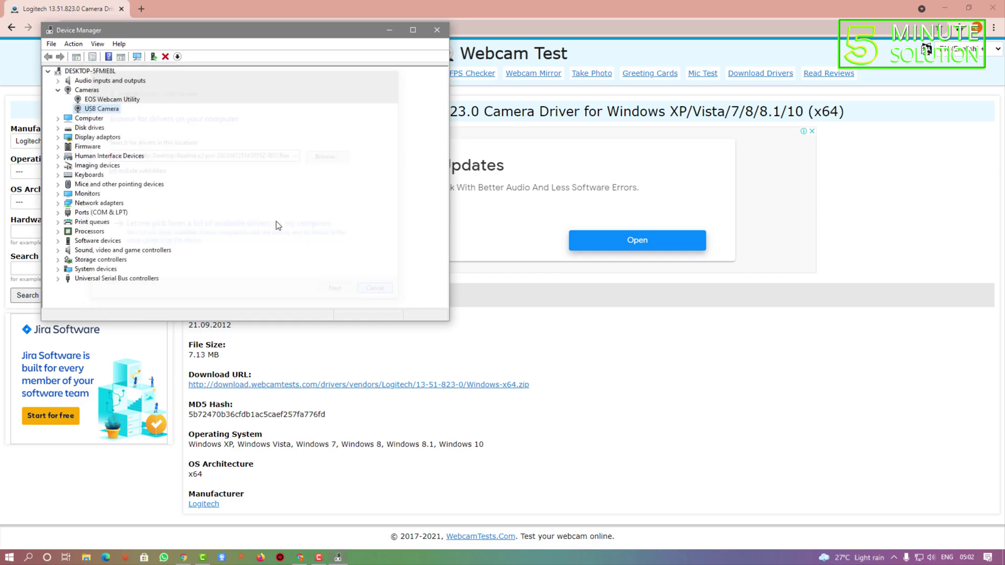
Close the USB Camera Properties after the open-dialog warning blocks closing Device Manager.
{"action": "left_click", "coordinate": [437, 30]}
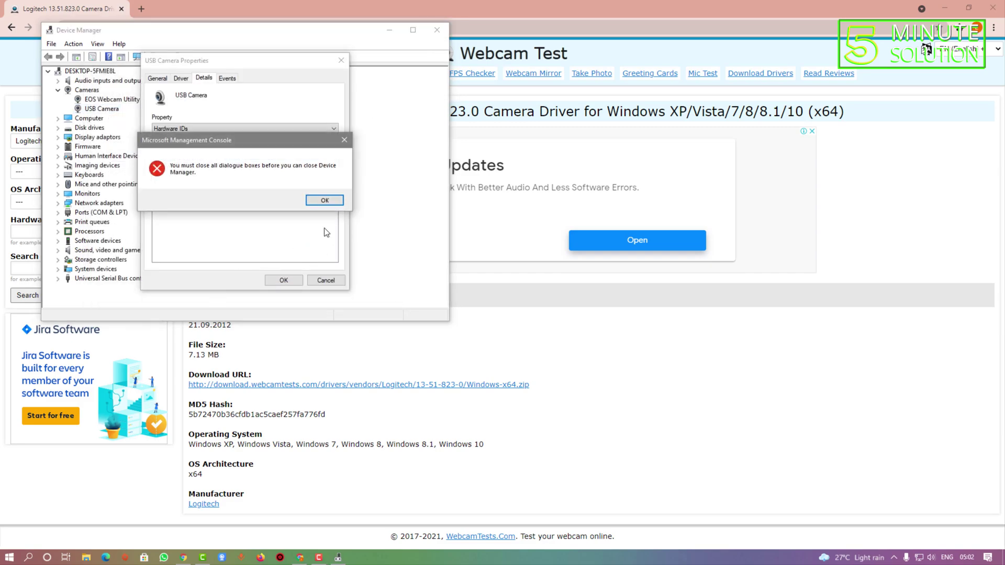
{"action": "left_click", "coordinate": [324, 200]}
{"action": "left_click", "coordinate": [341, 62]}
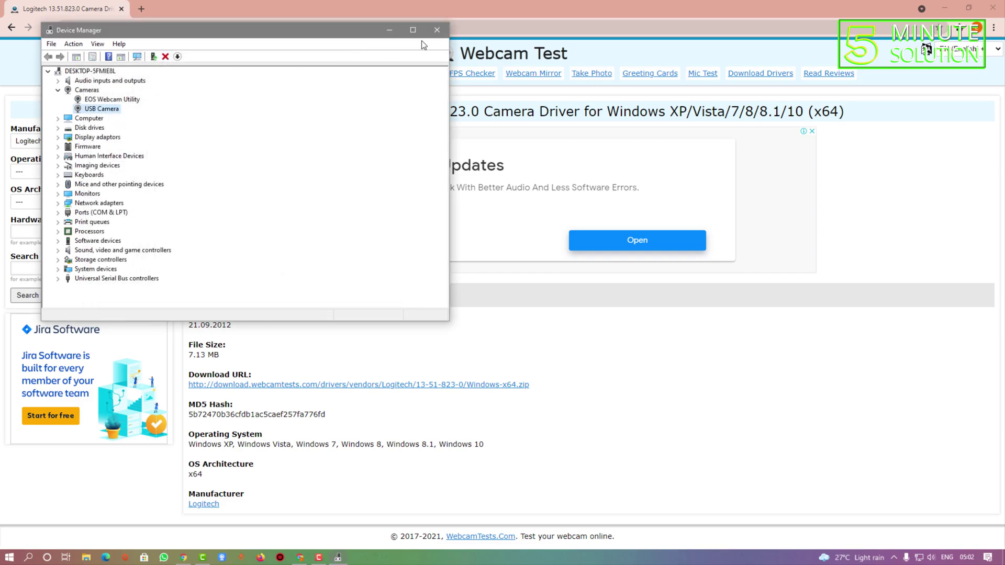
Close Device Manager and minimize Chrome to reveal the desktop.
{"action": "left_click", "coordinate": [438, 30]}
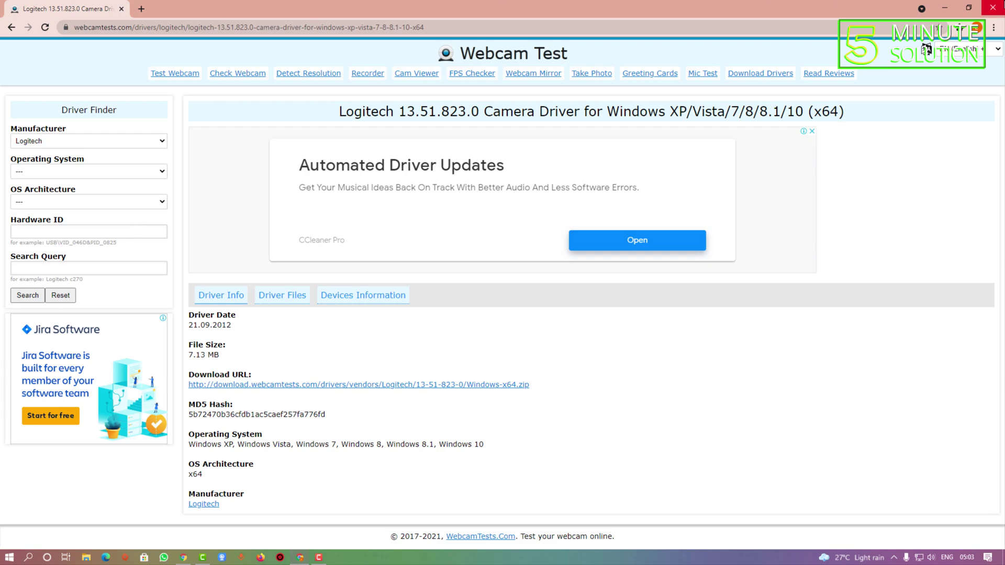
{"action": "left_click", "coordinate": [954, 7]}
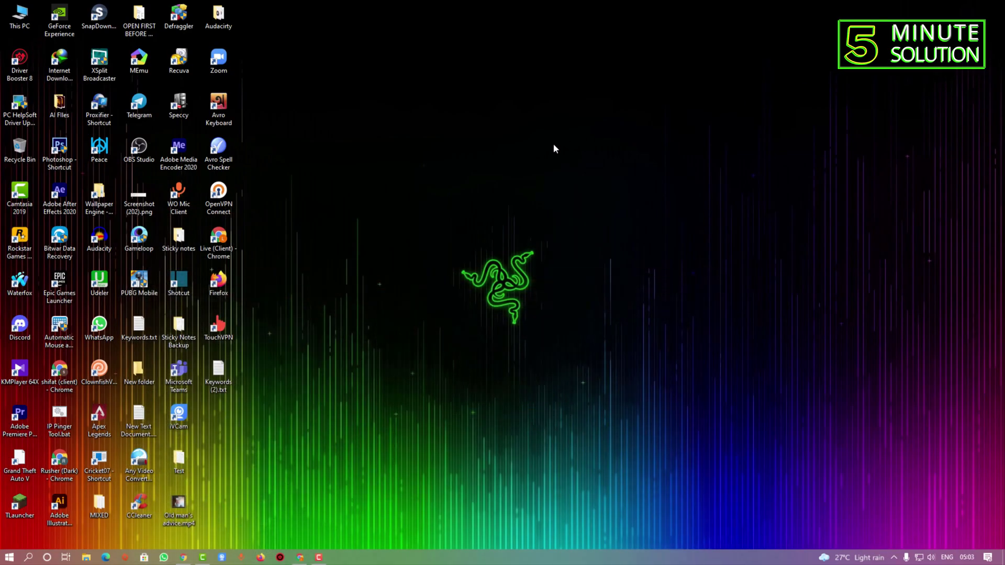